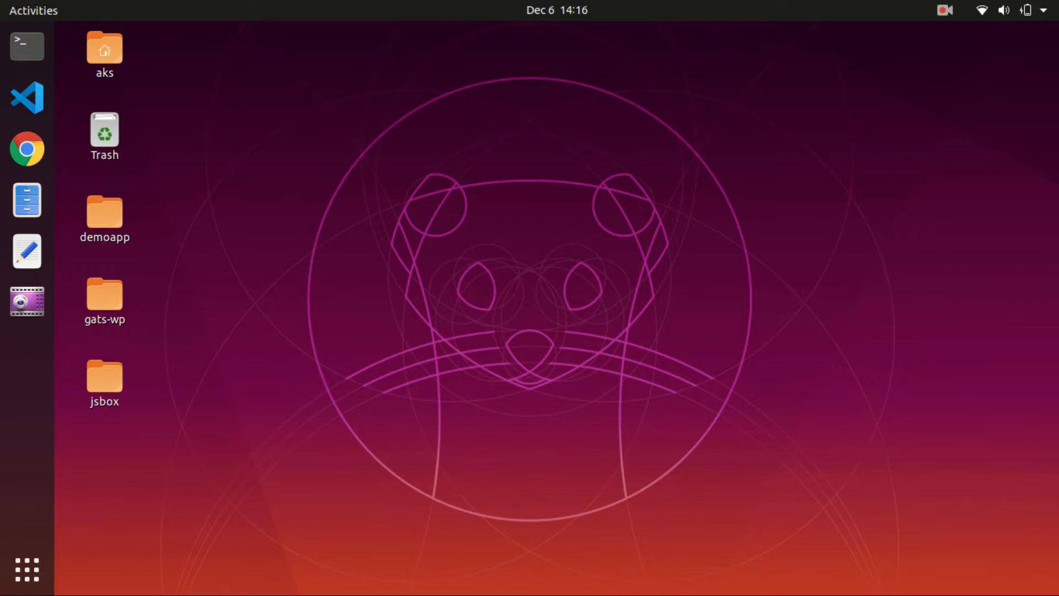
# Launch GNOME Terminal from the dock
pyautogui.click(24, 42)
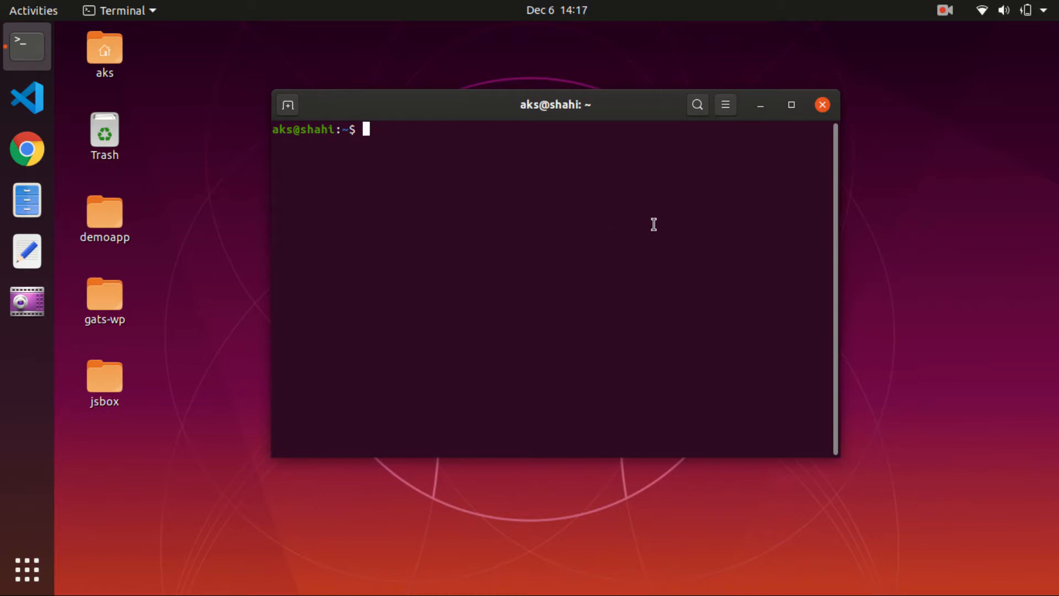
# Enlarge the terminal text and resize the window shorter
pyautogui.hotkey('ctrl', '+')
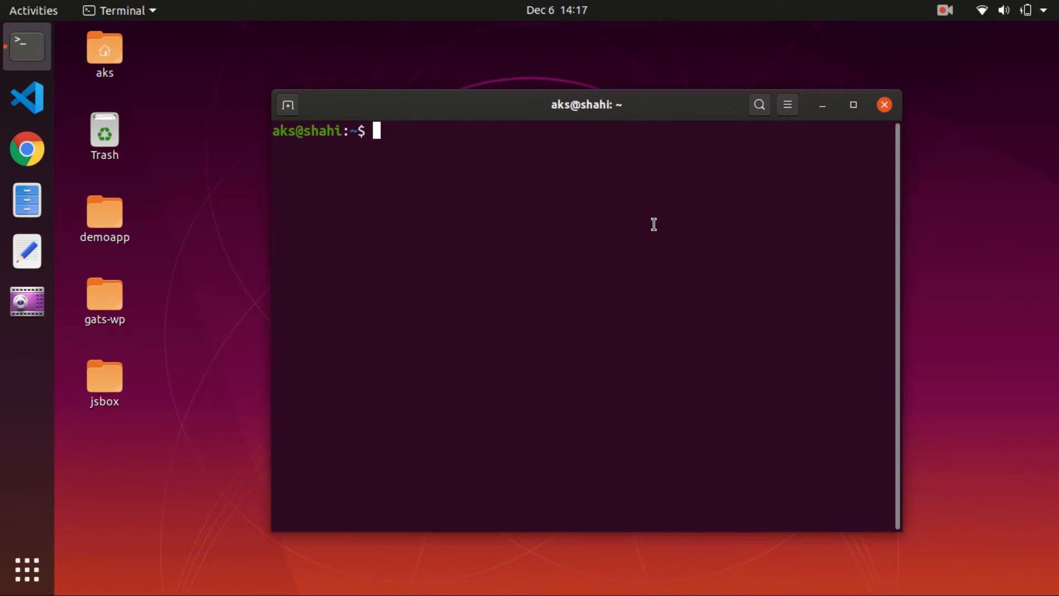
pyautogui.moveTo(567, 89)
pyautogui.mouseDown()
pyautogui.moveTo(568, 230)
pyautogui.moveTo(482, 142)
pyautogui.mouseUp()
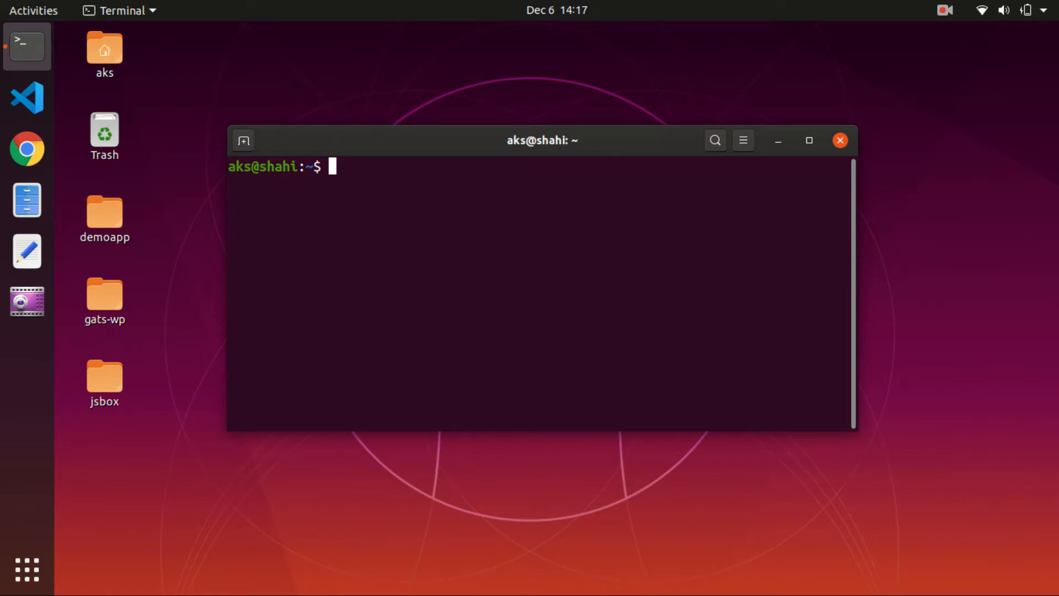
pyautogui.write('python')
pyautogui.write('3 -')
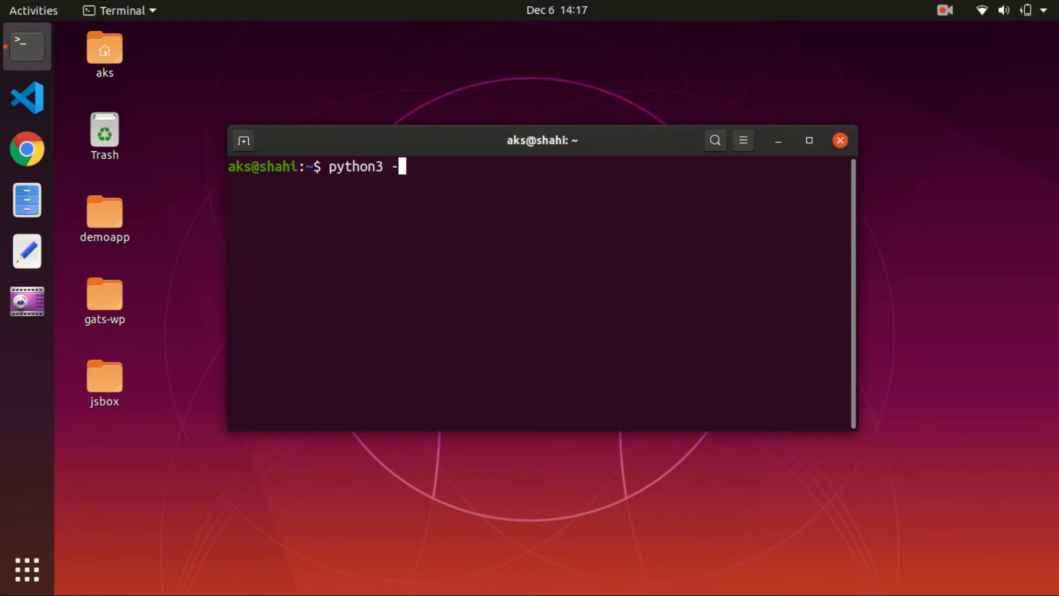
pyautogui.write('V')
# Confirm Python 3.7.5 and Python 2.7.17rc1 are present and pip is missing, then clear the screen
pyautogui.press('Return')
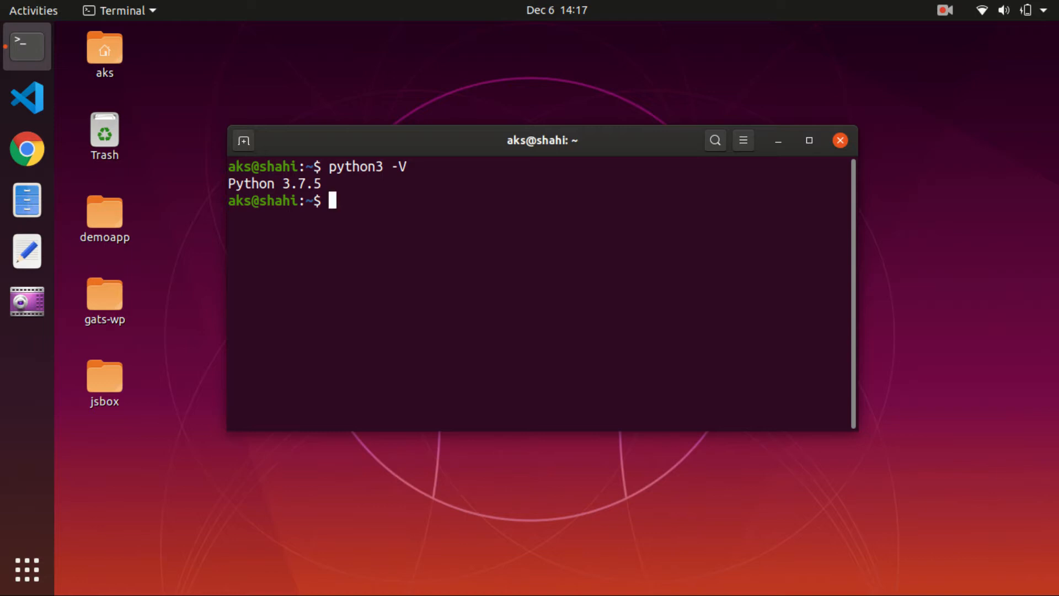
pyautogui.write('python')
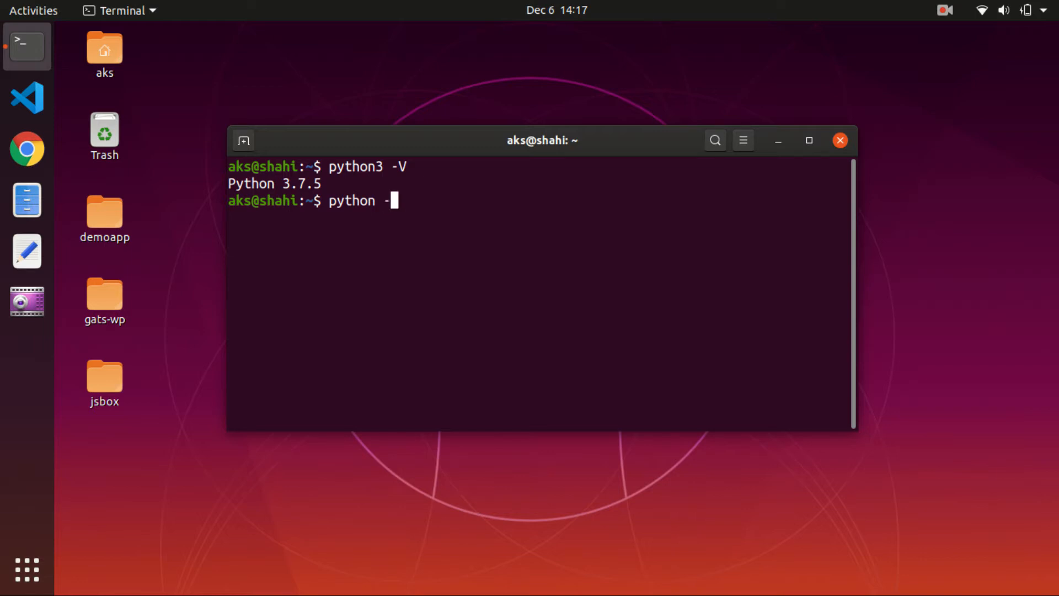
pyautogui.write('-V')
pyautogui.press('Return')
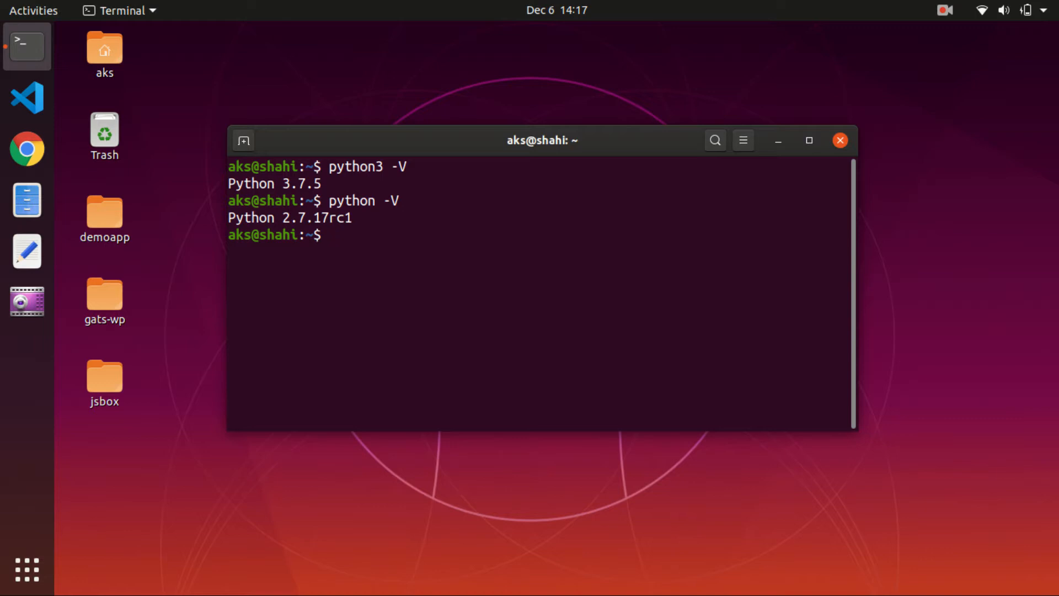
pyautogui.write('pip')
pyautogui.press('Return')
pyautogui.write('L')
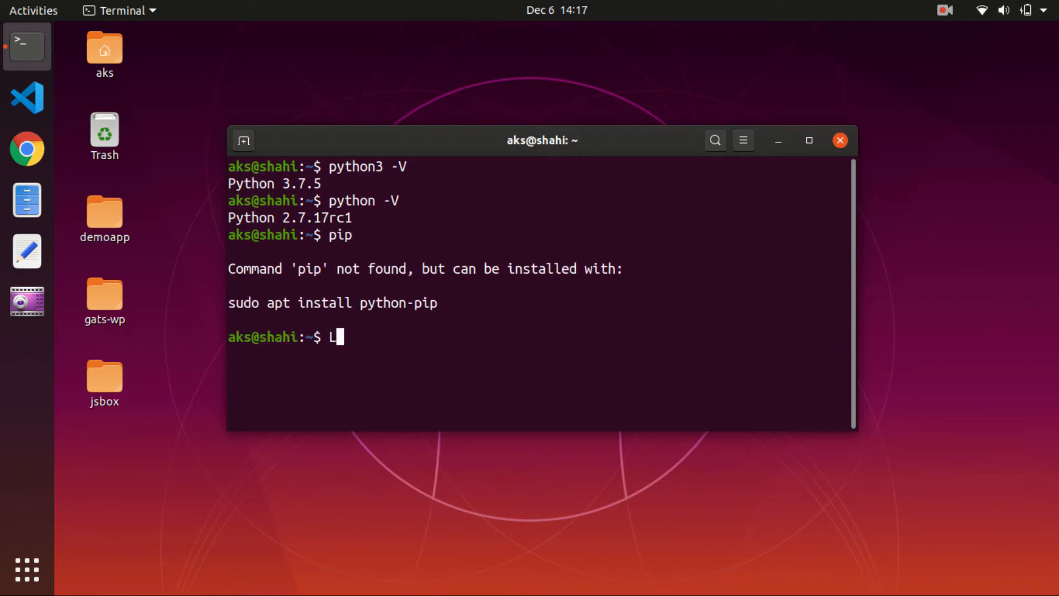
pyautogui.press('BackSpace')
pyautogui.hotkey('ctrl', 'l')
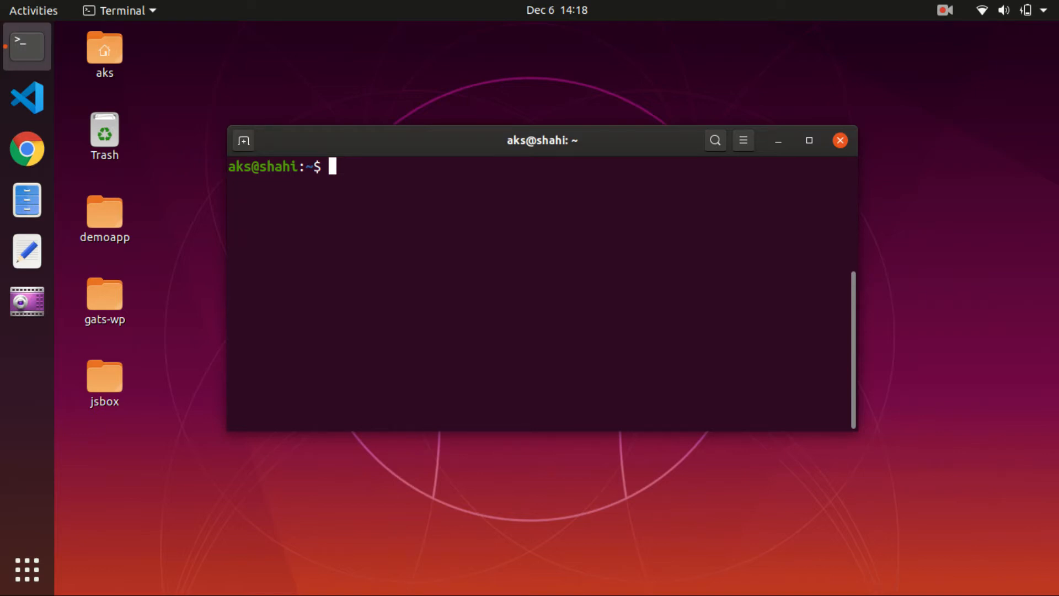
pyautogui.write('sudo')
pyautogui.write('apt ')
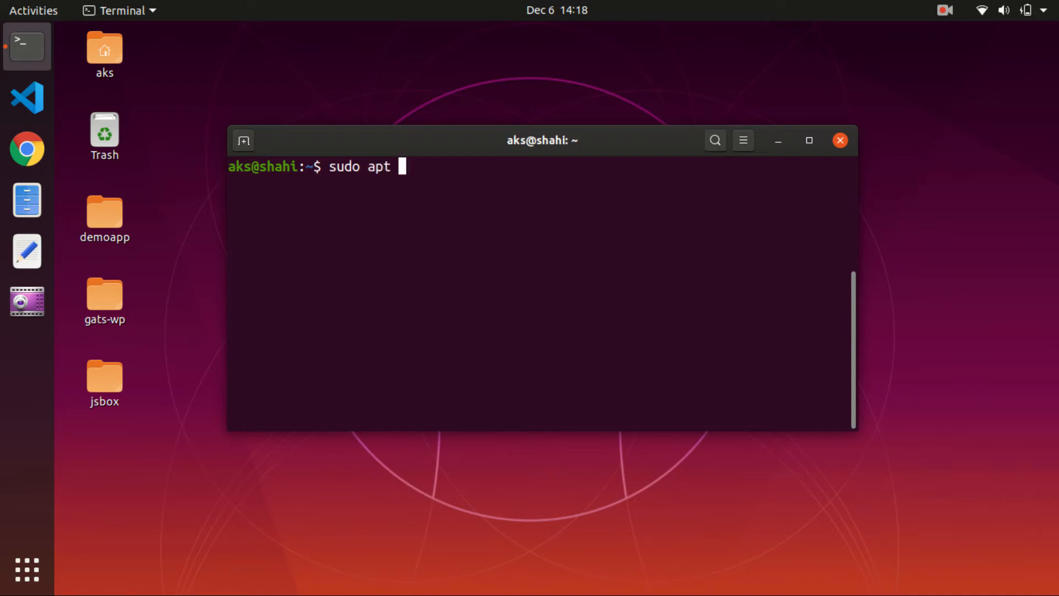
pyautogui.write('update')
# Run sudo apt update with the administrator password, then clear the screen
pyautogui.press('Return')
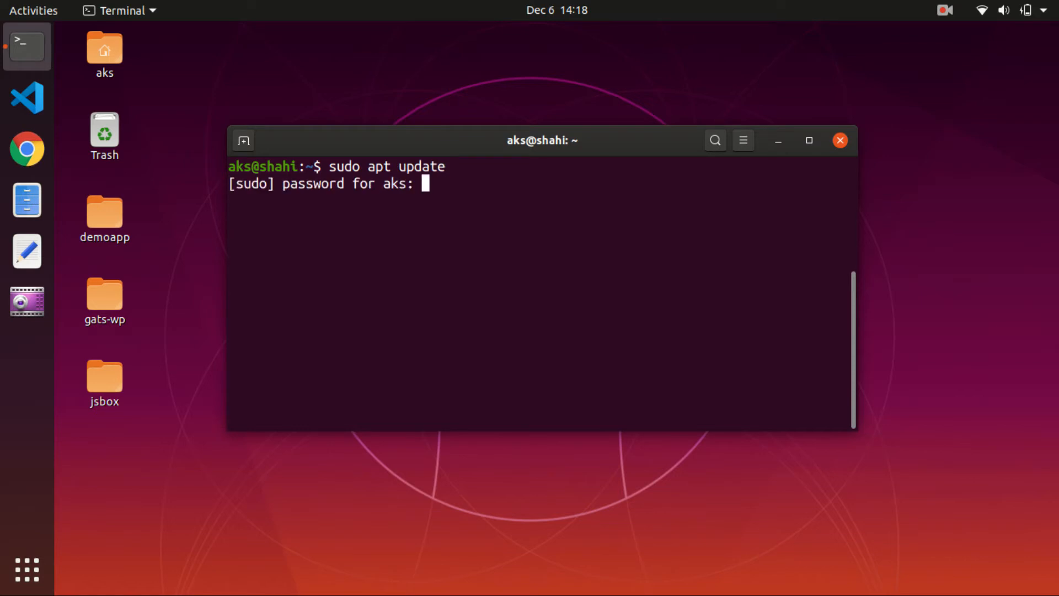
pyautogui.press('Return')
pyautogui.write('password')
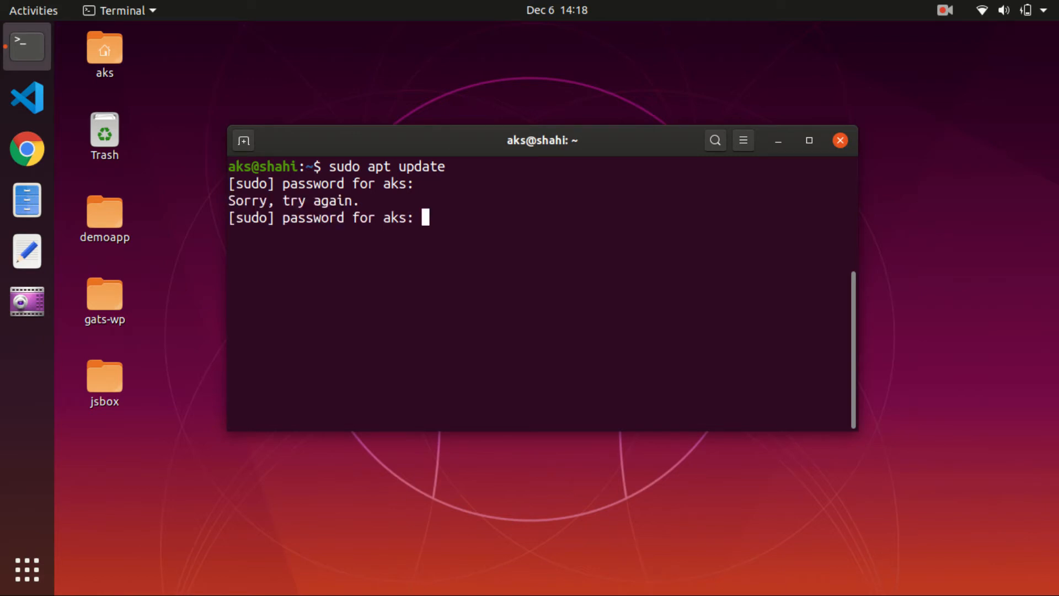
pyautogui.press('Return')
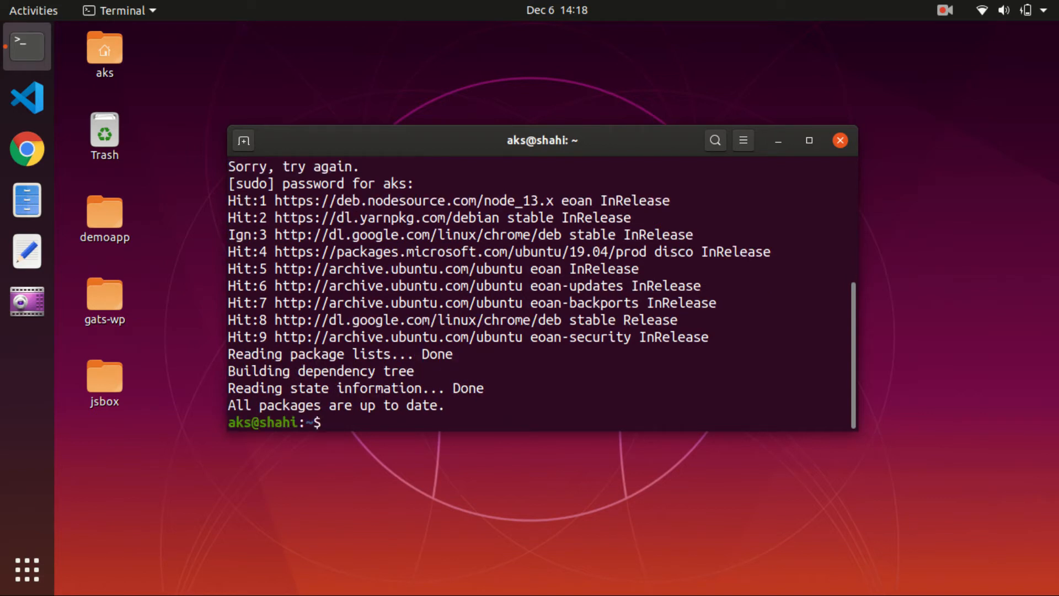
pyautogui.hotkey('ctrl', 'l')
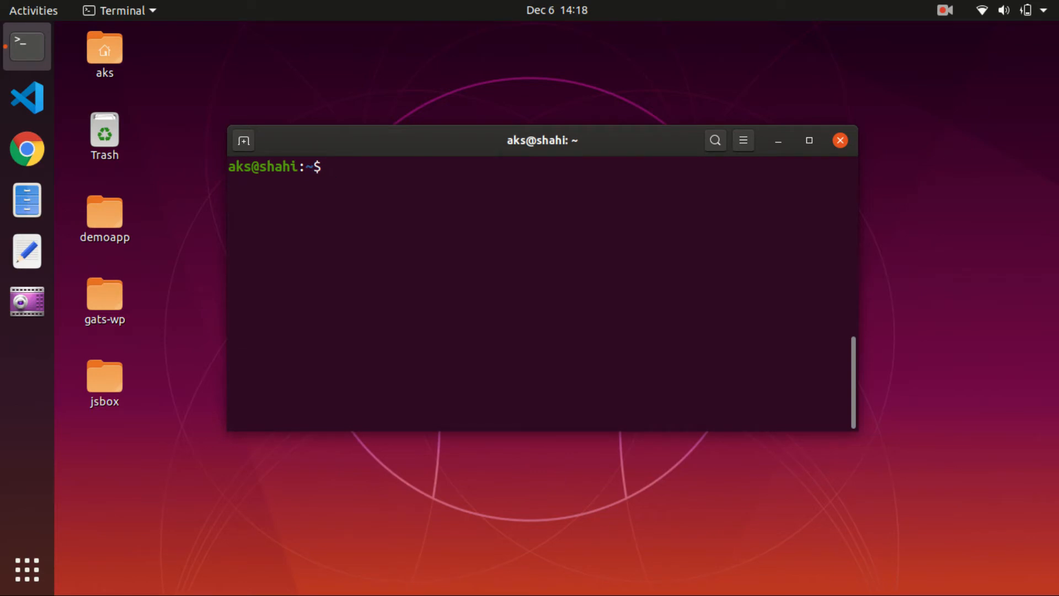
pyautogui.write('sudo apt ')
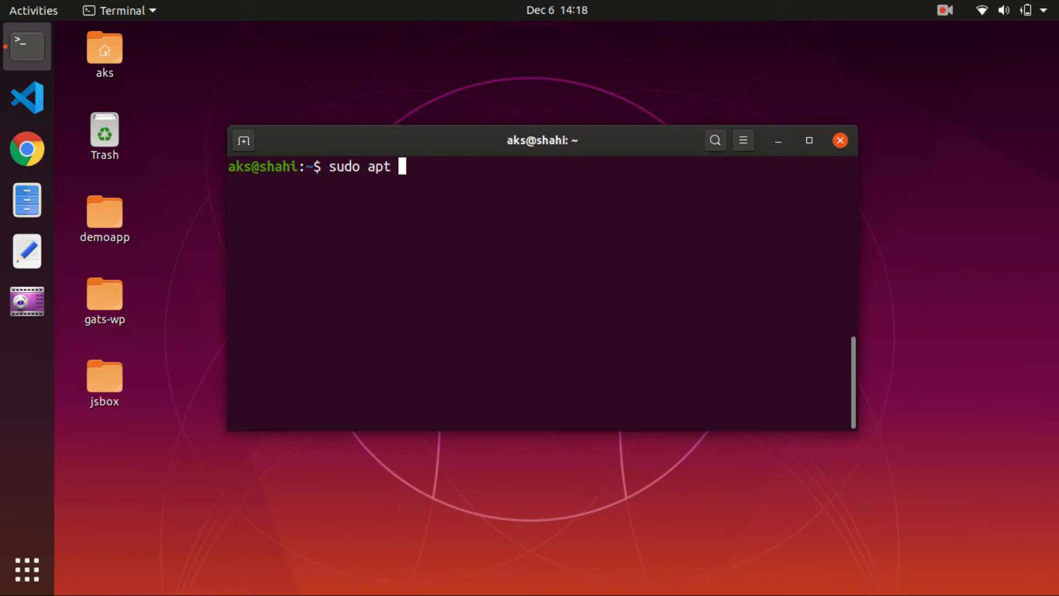
pyautogui.write('install p')
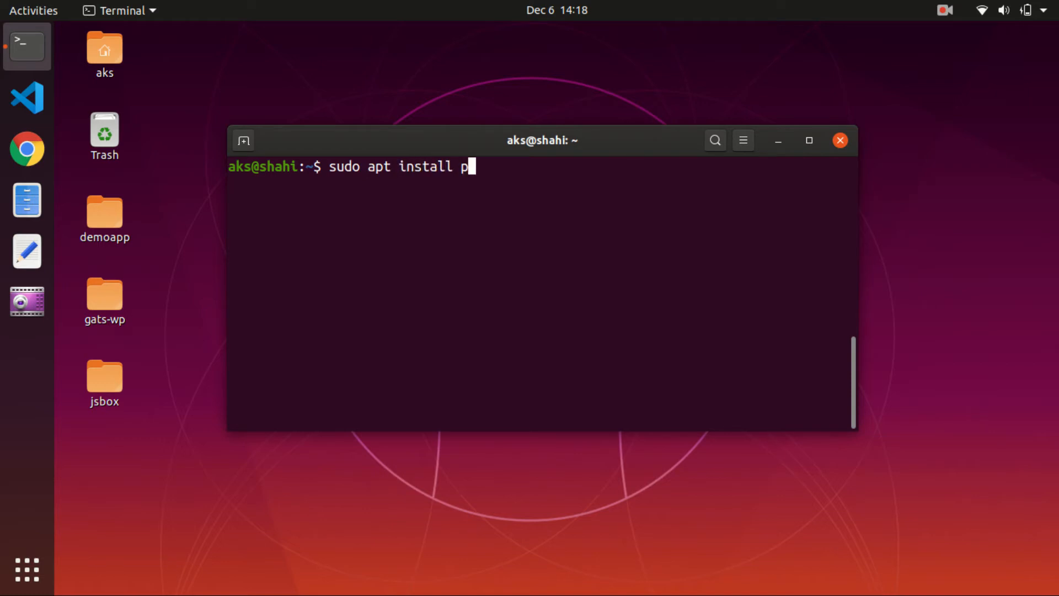
pyautogui.write('ython')
pyautogui.write('-pip')
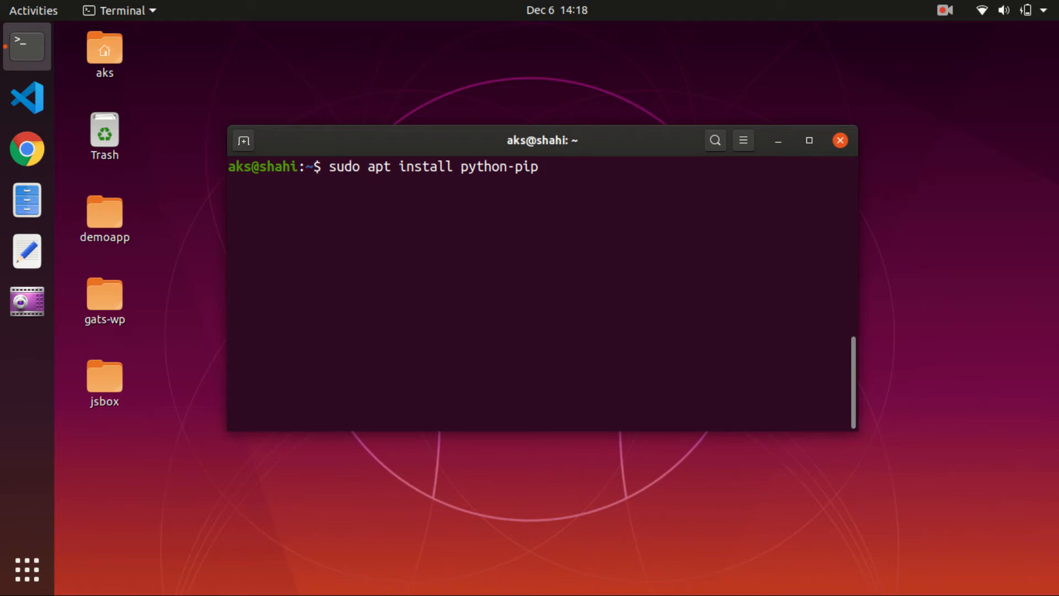
# Run sudo apt install python-pip and accept the 33 dependency packages
pyautogui.press('Return')
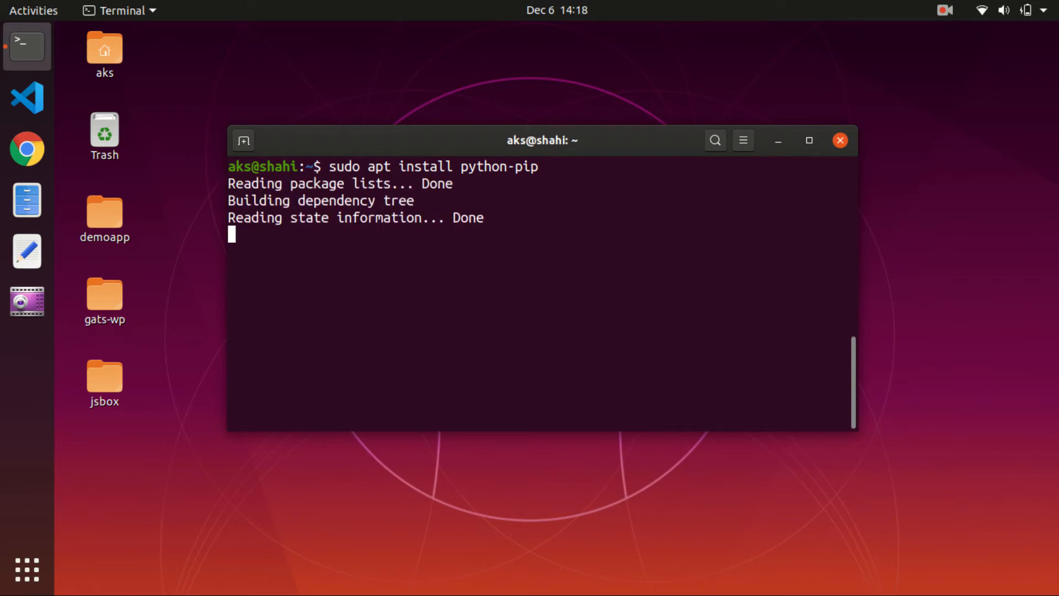
pyautogui.write('y')
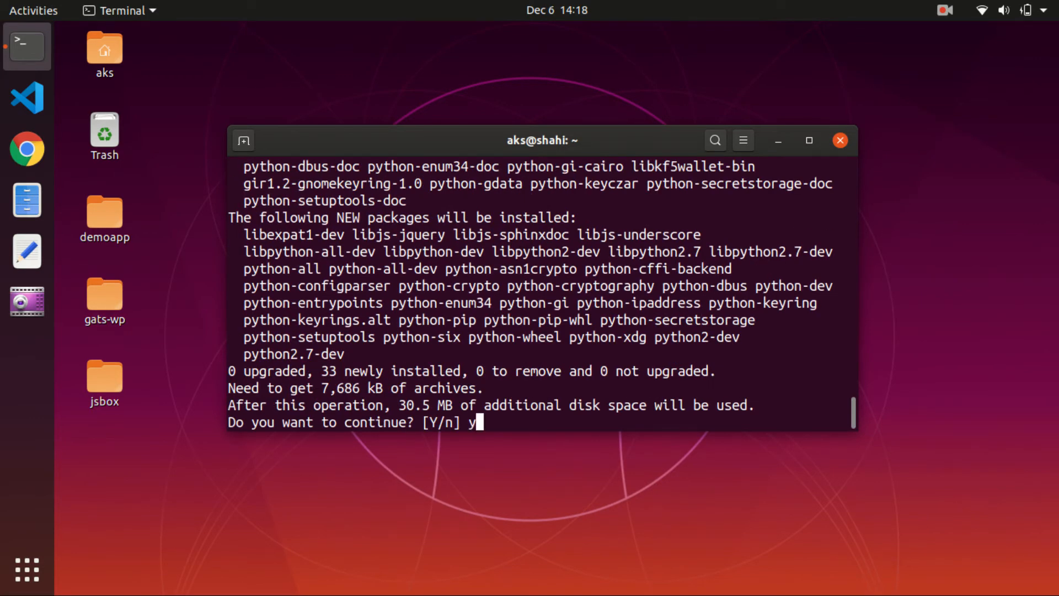
pyautogui.press('Return')
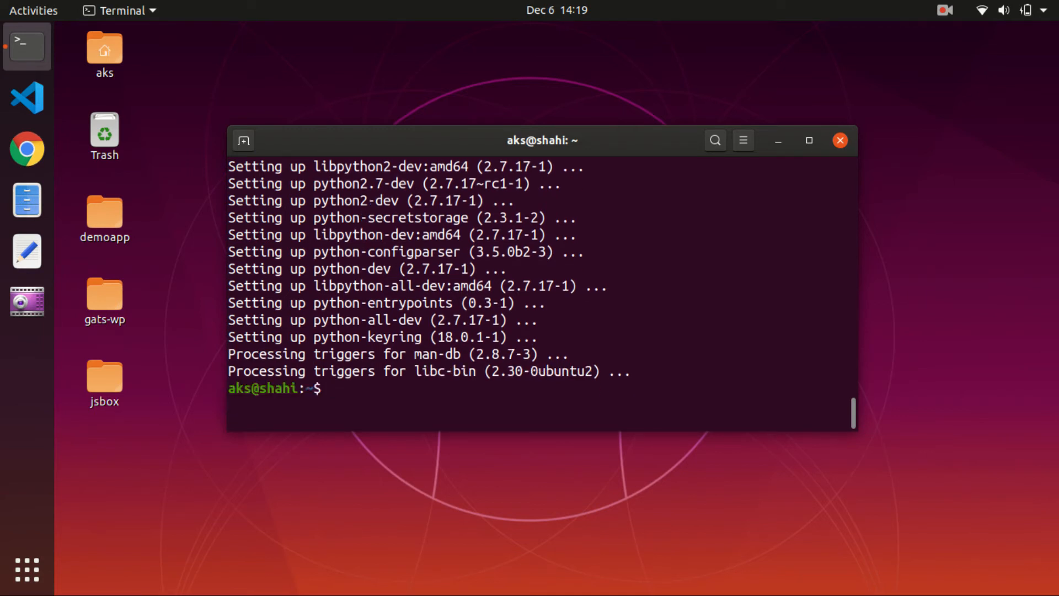
pyautogui.write('pip ')
pyautogui.write('-V')
# Check pip -V reports pip 18.1 for python 2.7, then clear the screen
pyautogui.press('Return')
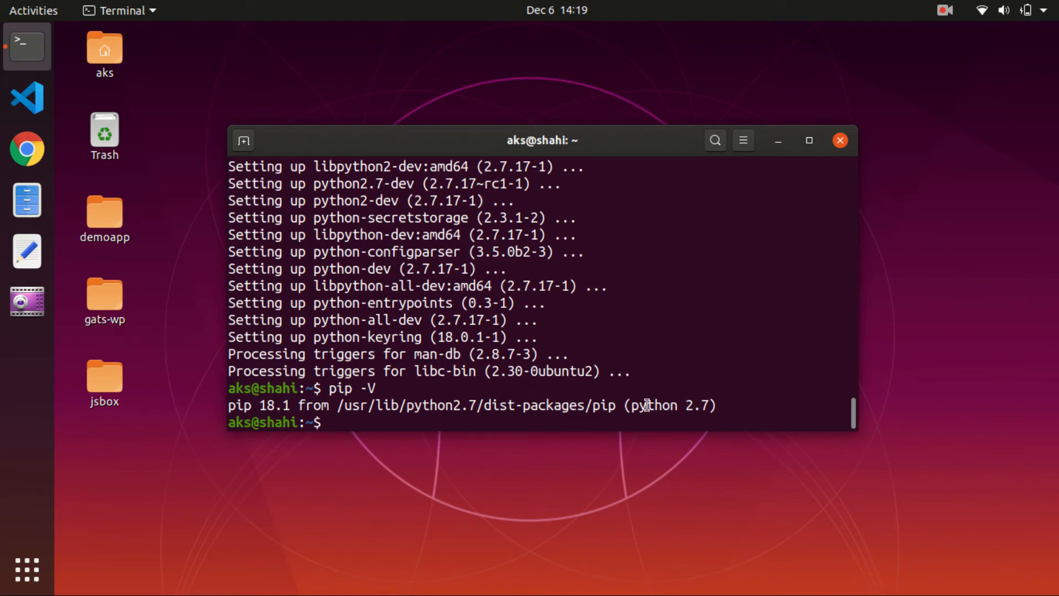
pyautogui.moveTo(647, 405); pyautogui.dragTo(728, 416)
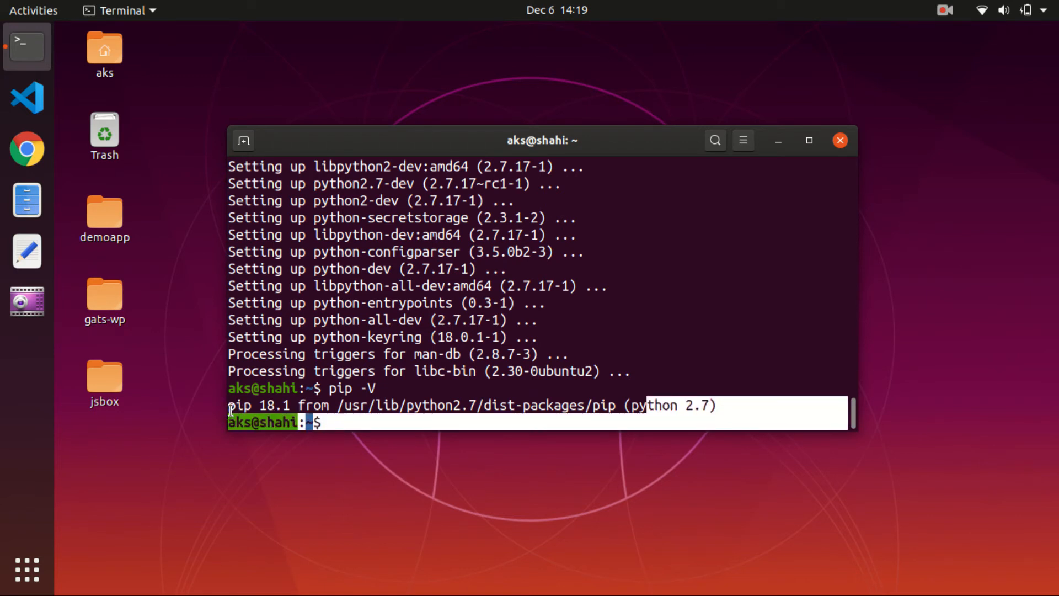
pyautogui.moveTo(230, 405); pyautogui.dragTo(328, 406)
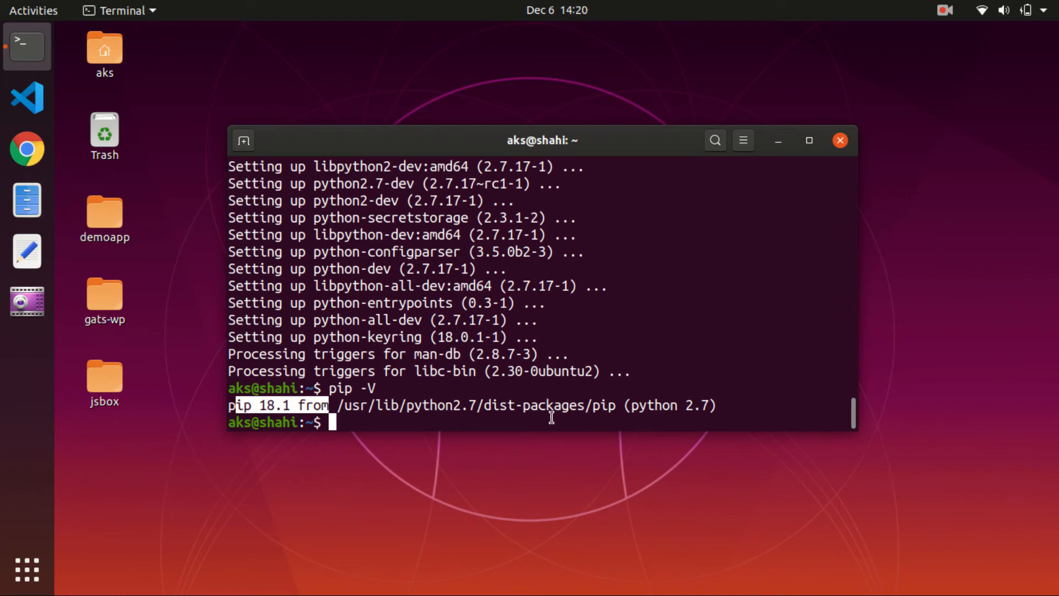
pyautogui.moveTo(523, 405); pyautogui.dragTo(526, 412)
pyautogui.click(637, 410)
pyautogui.moveTo(714, 405); pyautogui.dragTo(715, 414)
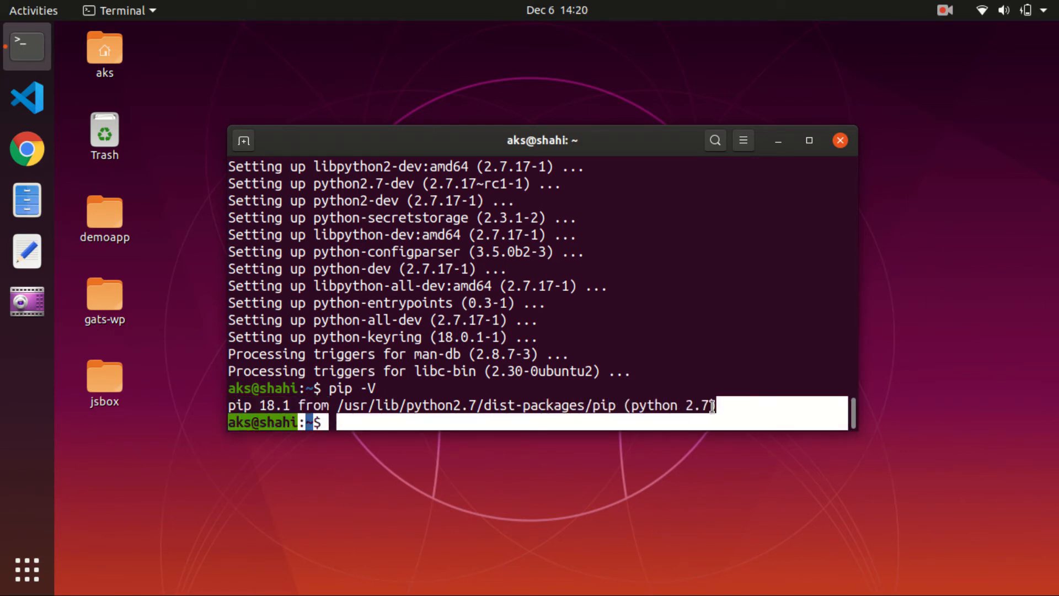
pyautogui.click(715, 406)
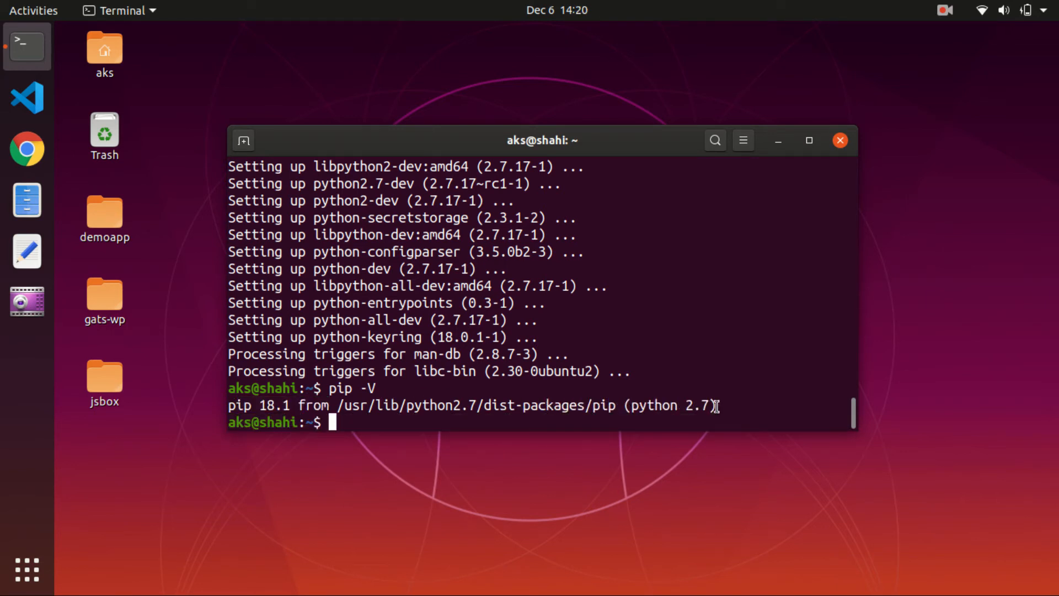
pyautogui.hotkey('ctrl', 'l')
pyautogui.write('pip ')
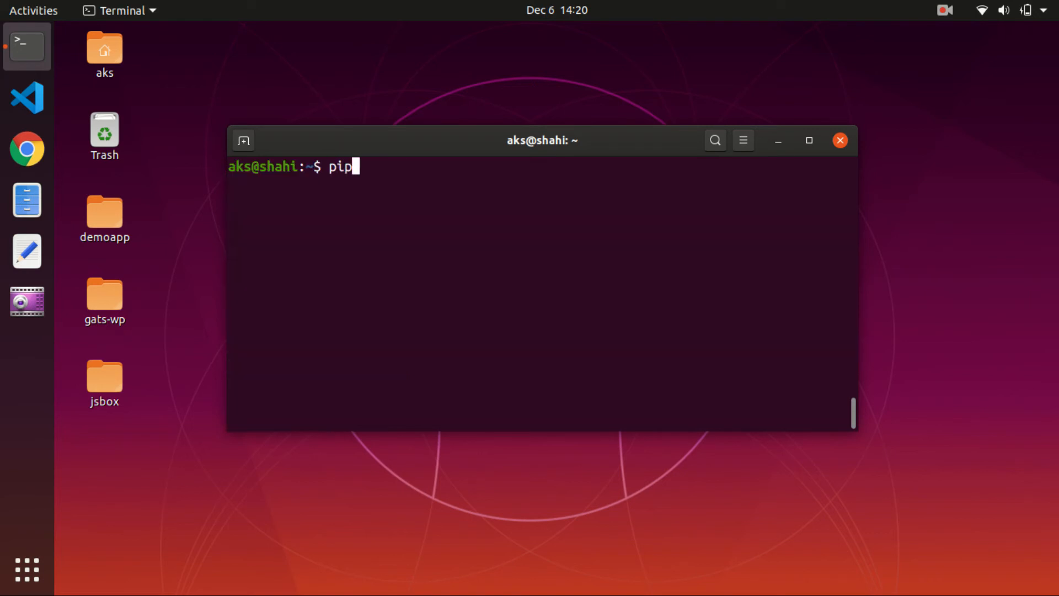
pyautogui.write('3')
# Find that pip3 is not installed and clear the screen
pyautogui.press('Return')
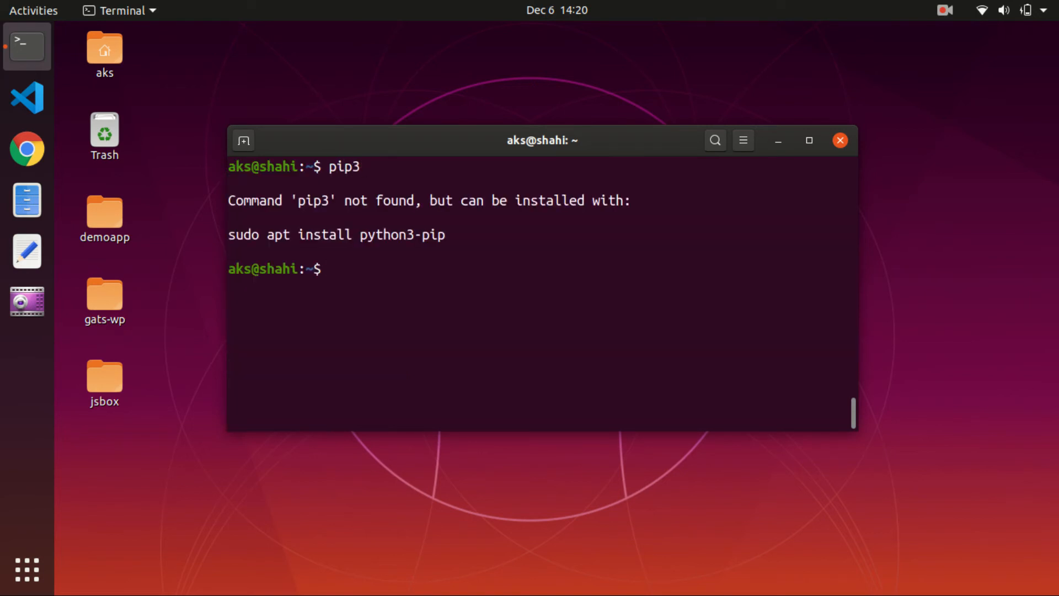
pyautogui.hotkey('ctrl', 'l')
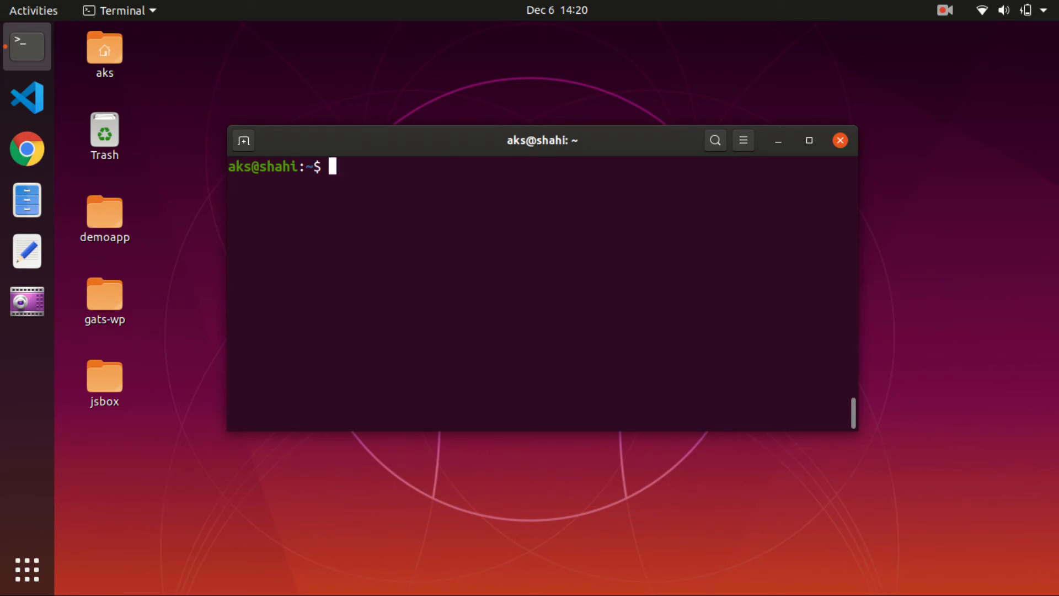
pyautogui.write('p')
# Run sudo apt install python3-pip, correcting typos in the command first
pyautogui.press('BackSpace')
pyautogui.write('sudp ')
pyautogui.write('atp inst')
pyautogui.press('BackSpace')
pyautogui.press('BackSpace')
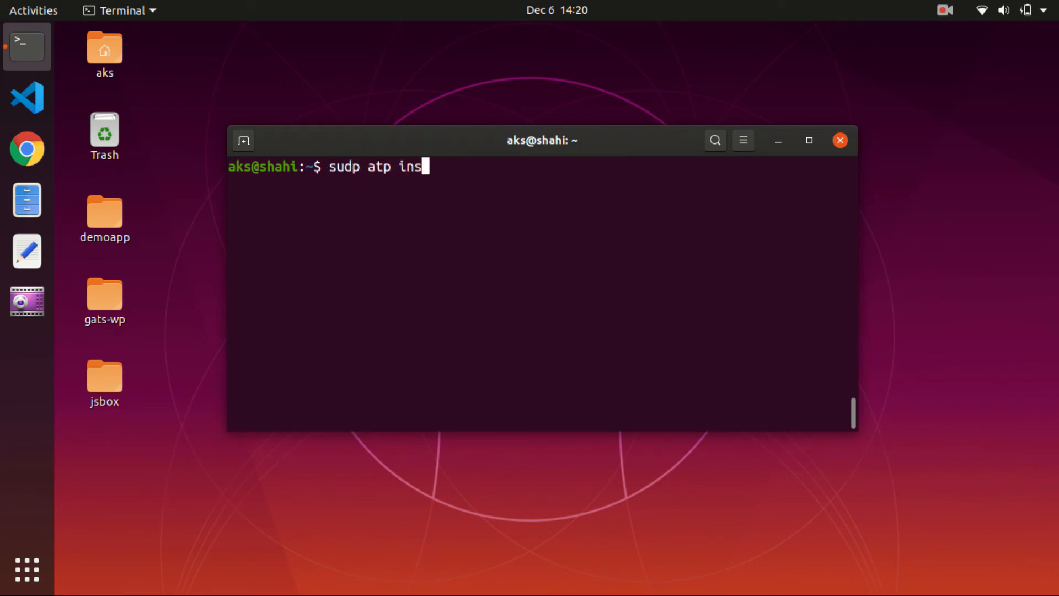
pyautogui.press('BackSpace')
pyautogui.press('BackSpace')
pyautogui.press('BackSpace')
pyautogui.write('o t')
pyautogui.press('BackSpace')
pyautogui.write('apt')
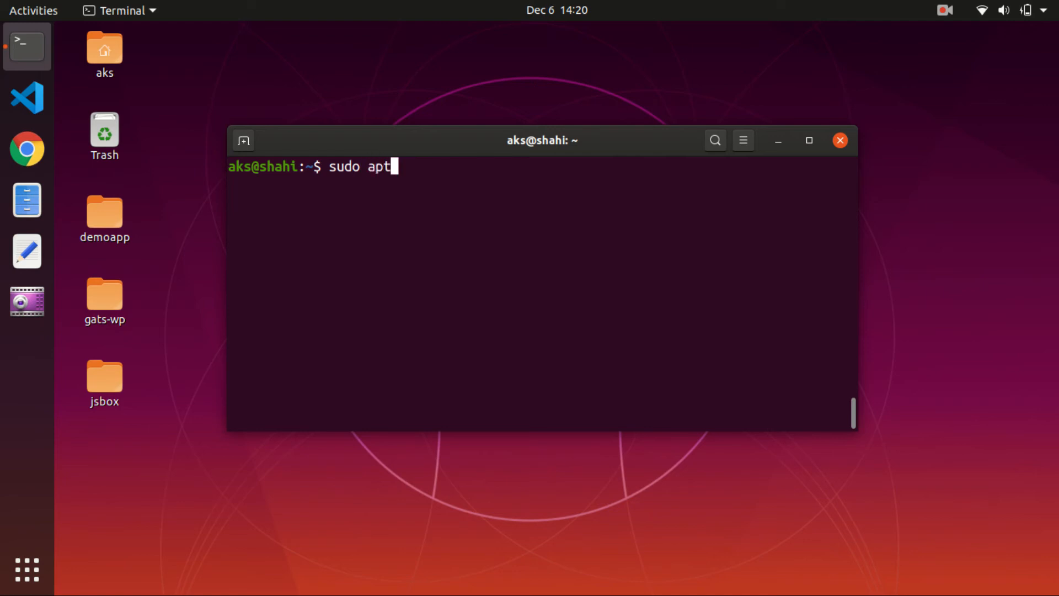
pyautogui.write(' install pyth')
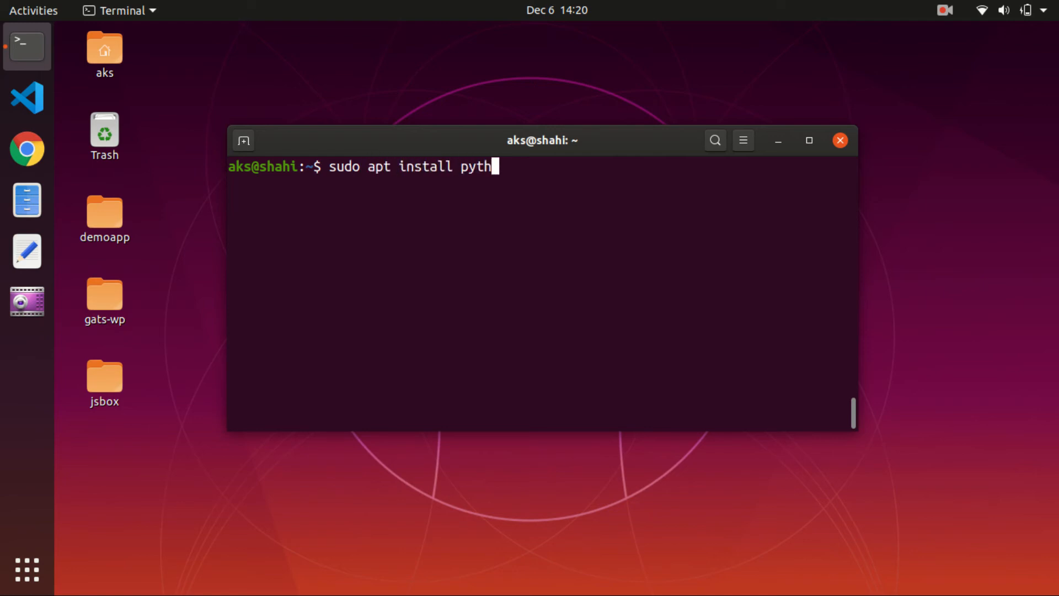
pyautogui.write('on3-p')
pyautogui.write('ip')
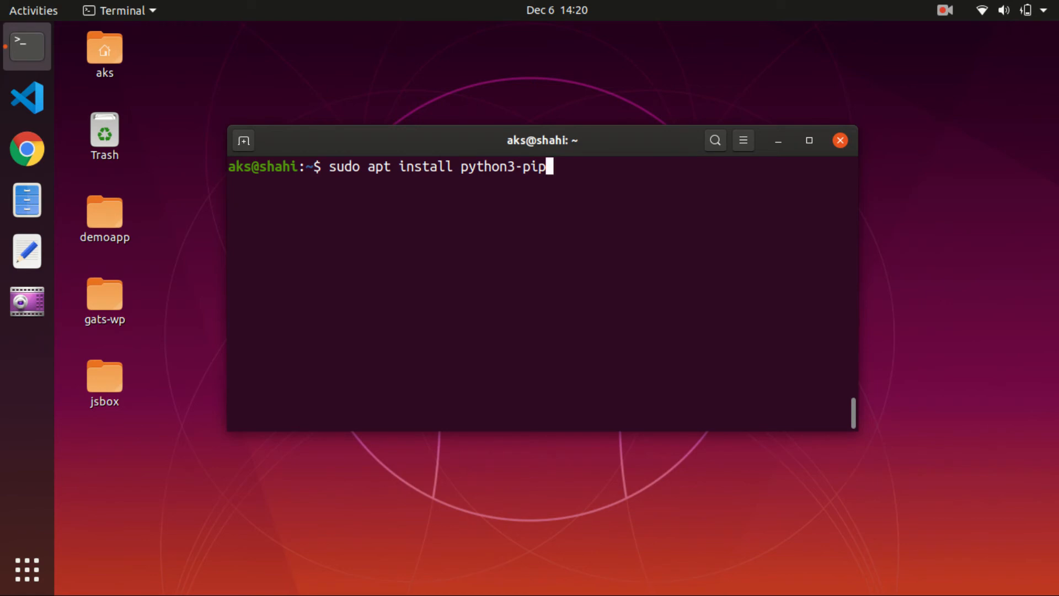
pyautogui.press('Return')
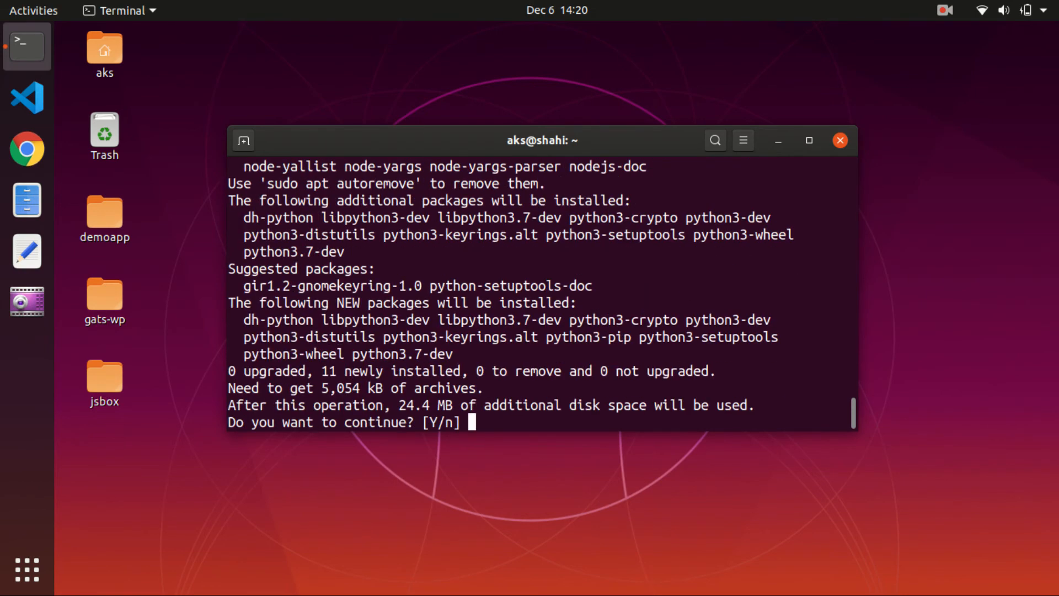
pyautogui.write('y')
# Answer y to complete the python3-pip installation
pyautogui.press('Return')
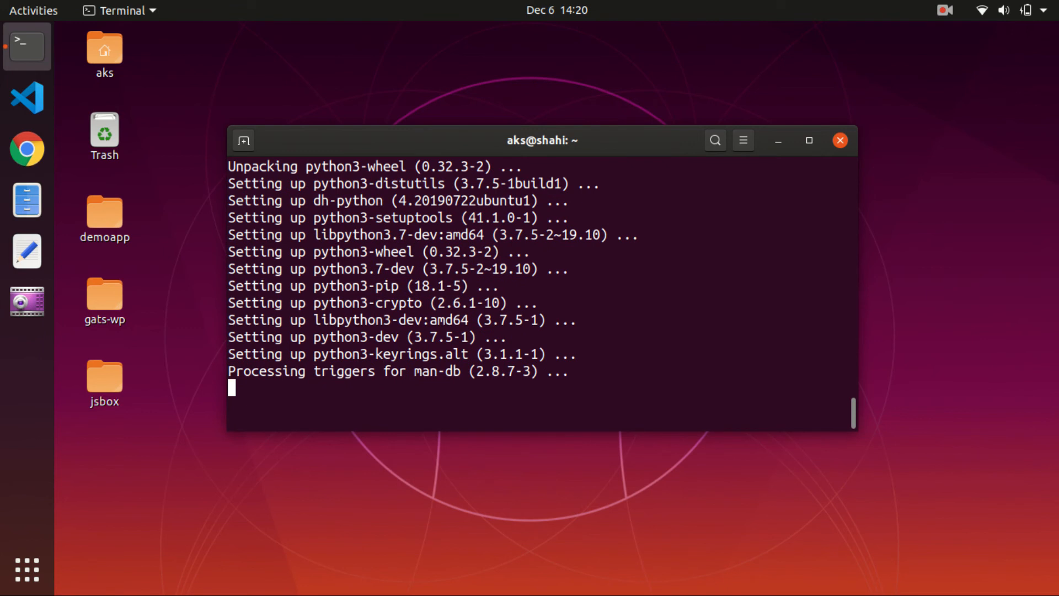
pyautogui.write('p')
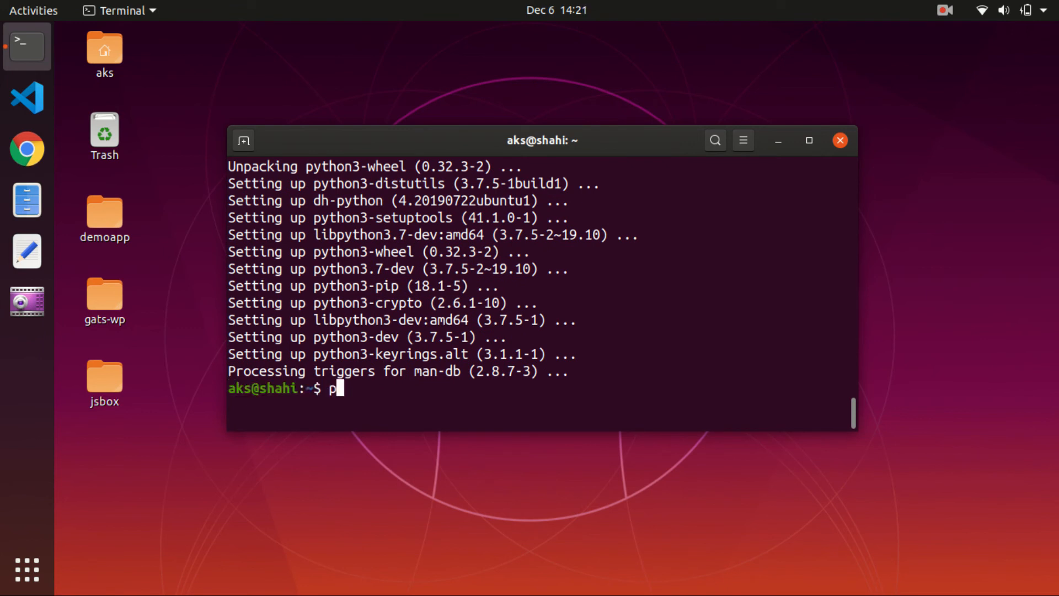
pyautogui.write('ip')
pyautogui.write('3')
pyautogui.write(' -V')
# Check pip3 -V reports pip 18.1 for python 3.7, highlighting the result
pyautogui.press('Return')
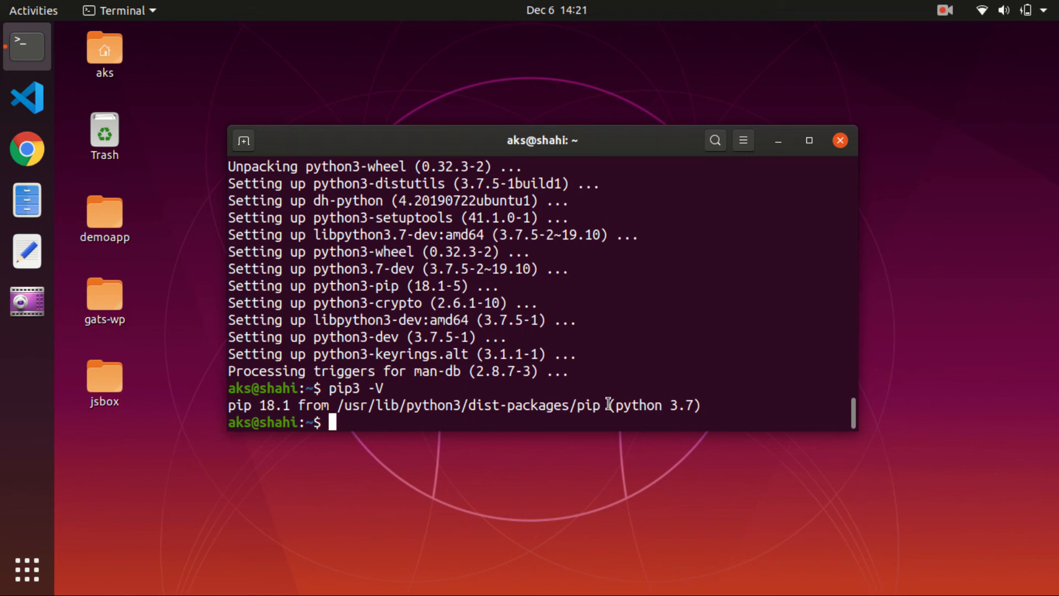
pyautogui.moveTo(609, 405); pyautogui.dragTo(716, 405)
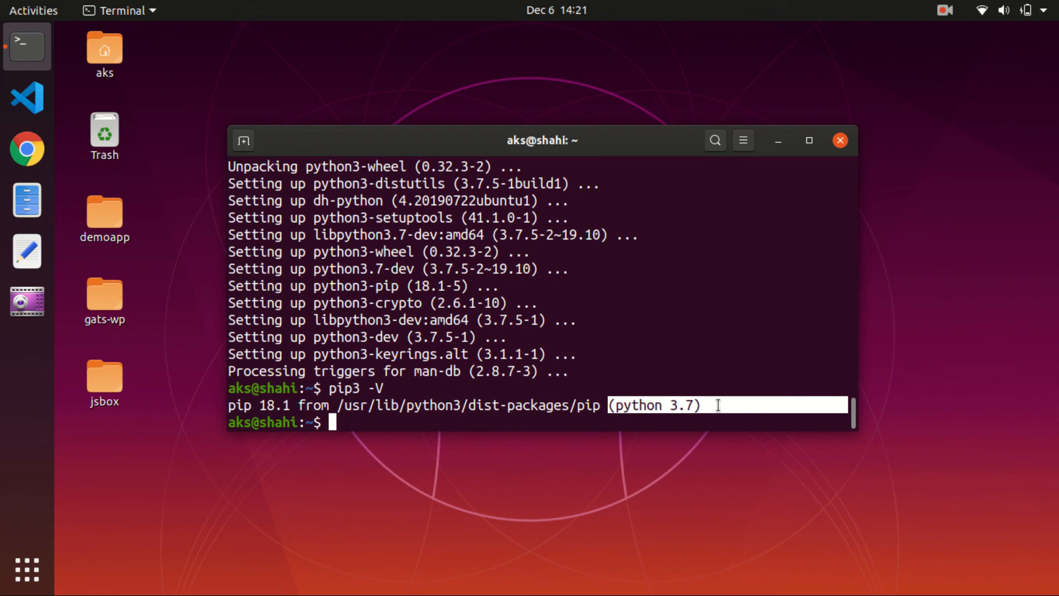
pyautogui.write('pip')
pyautogui.write('3 list')
# Run pip3 list to show installed packages such as pip 18.1 and setuptools 41.1.0
pyautogui.press('Return')
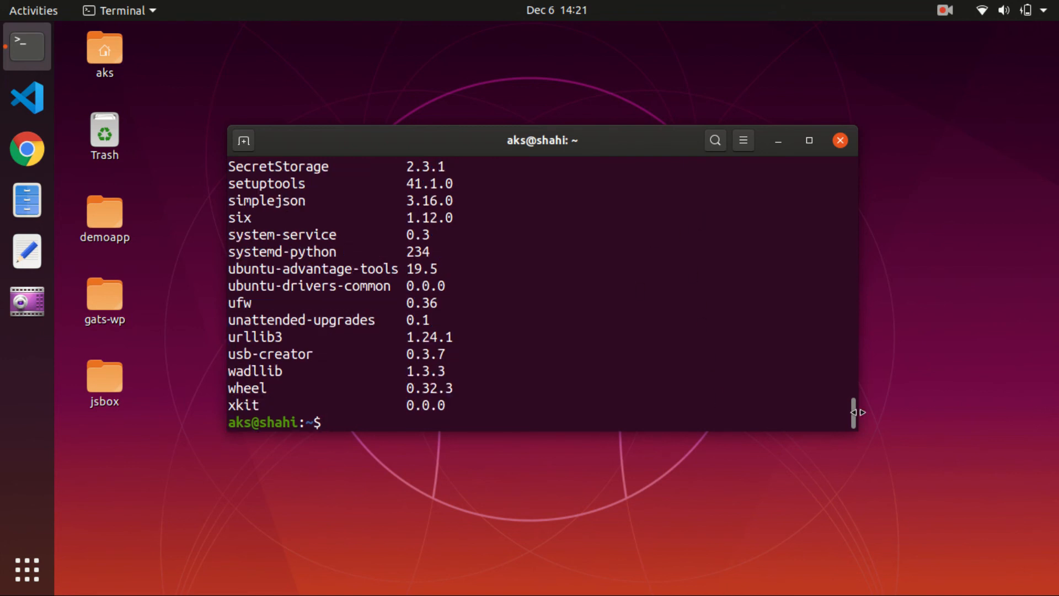
pyautogui.scroll(5, 857, 411)
pyautogui.scroll(10, 858, 411)
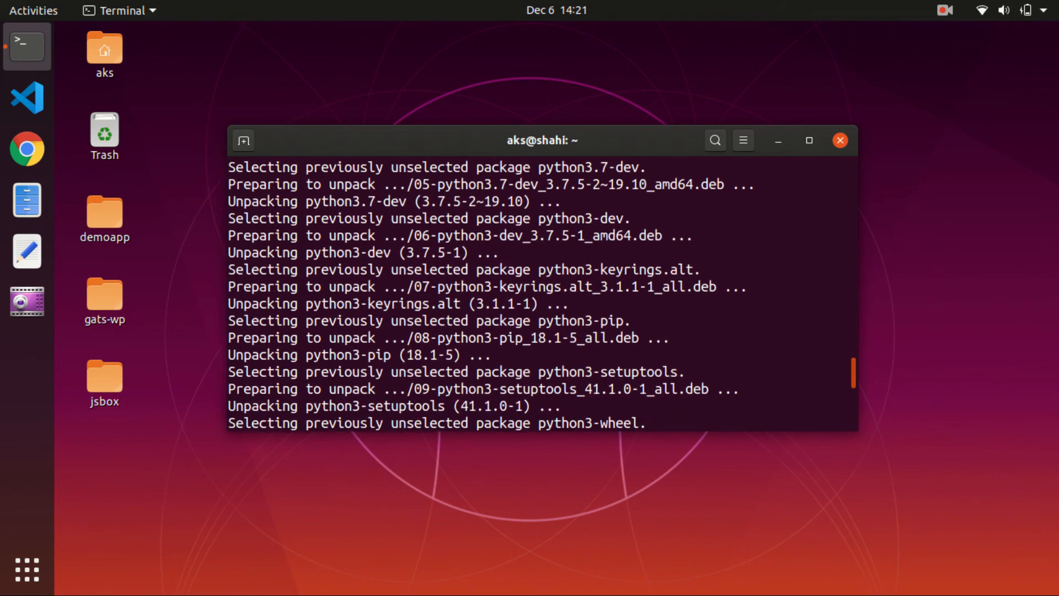
pyautogui.scroll(-10, 857, 412)
pyautogui.scroll(-2, 857, 411)
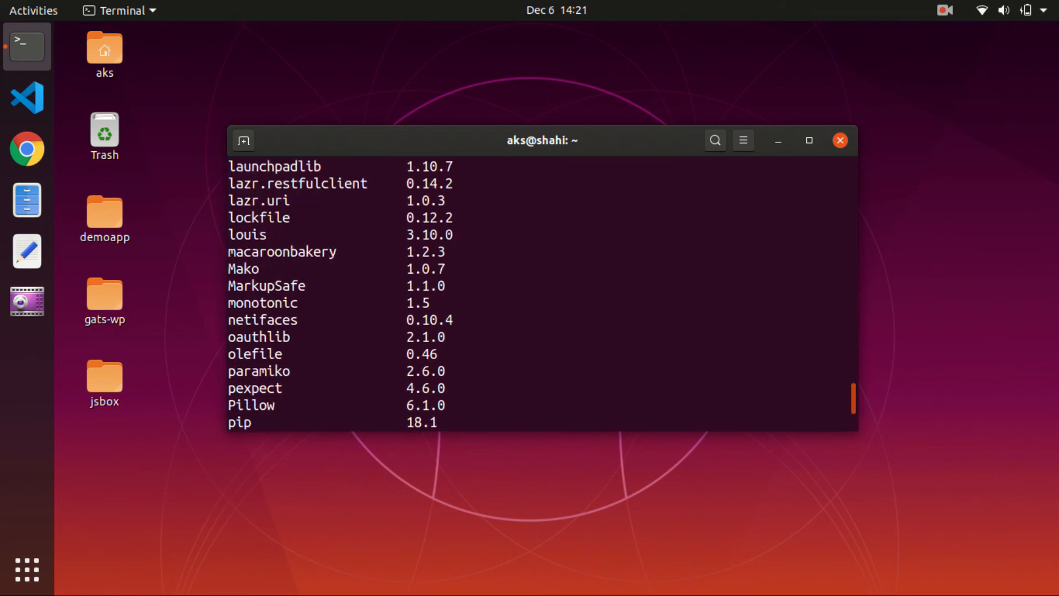